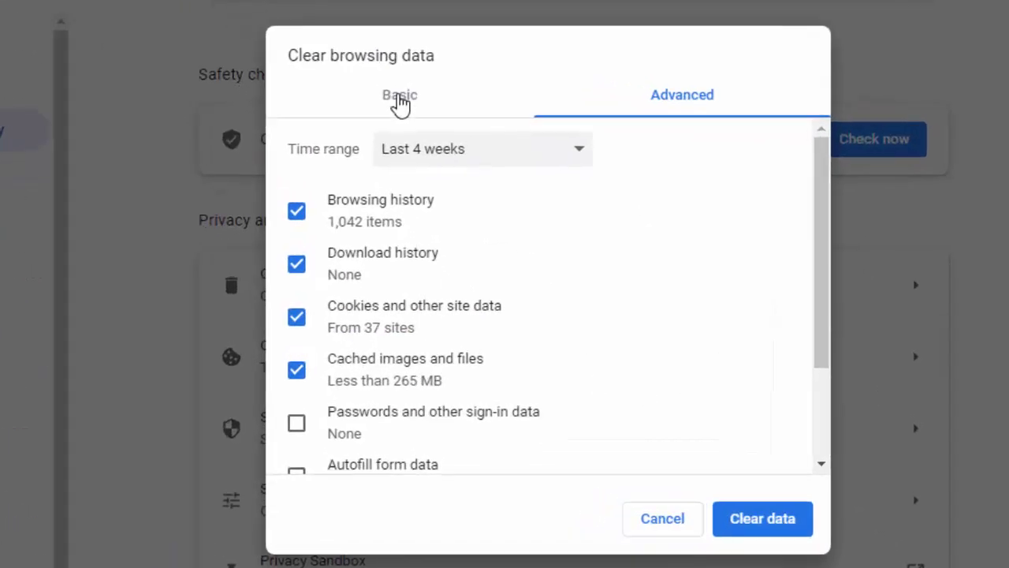
Clear the basic browsing data for the last 4 weeks
left_click(401, 128)
left_click(413, 165)
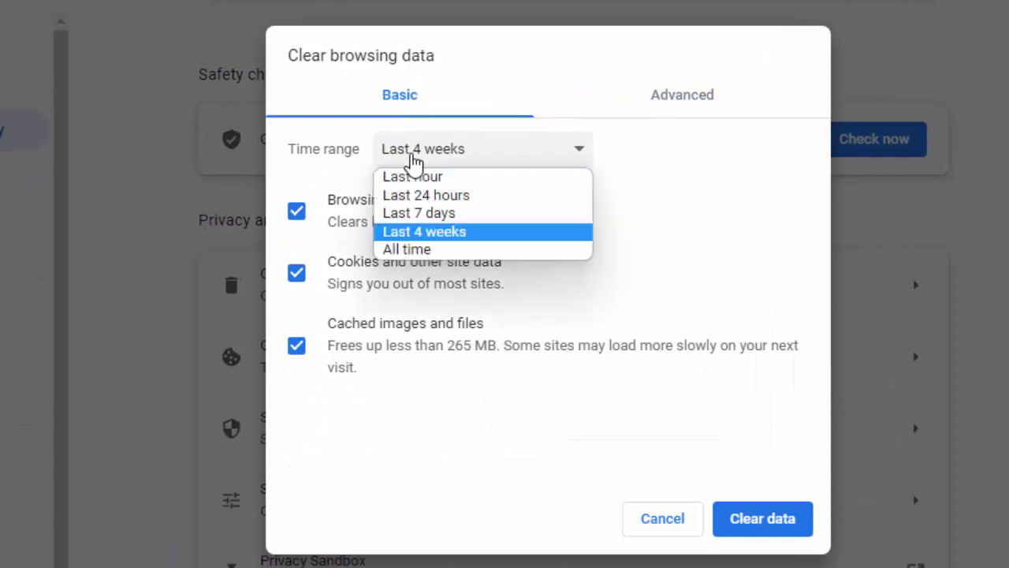
left_click(397, 232)
left_click(298, 213)
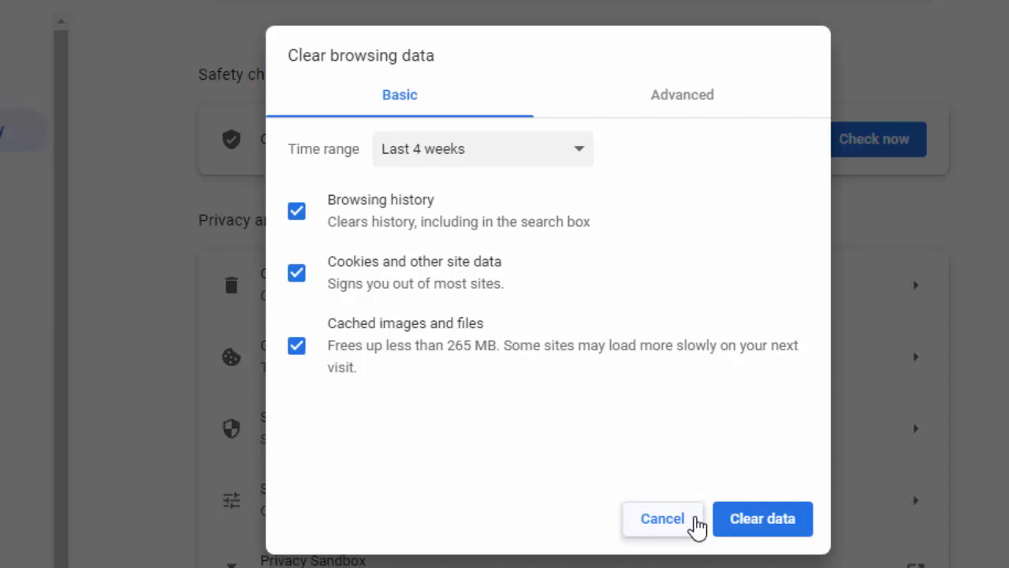
left_click(697, 527)
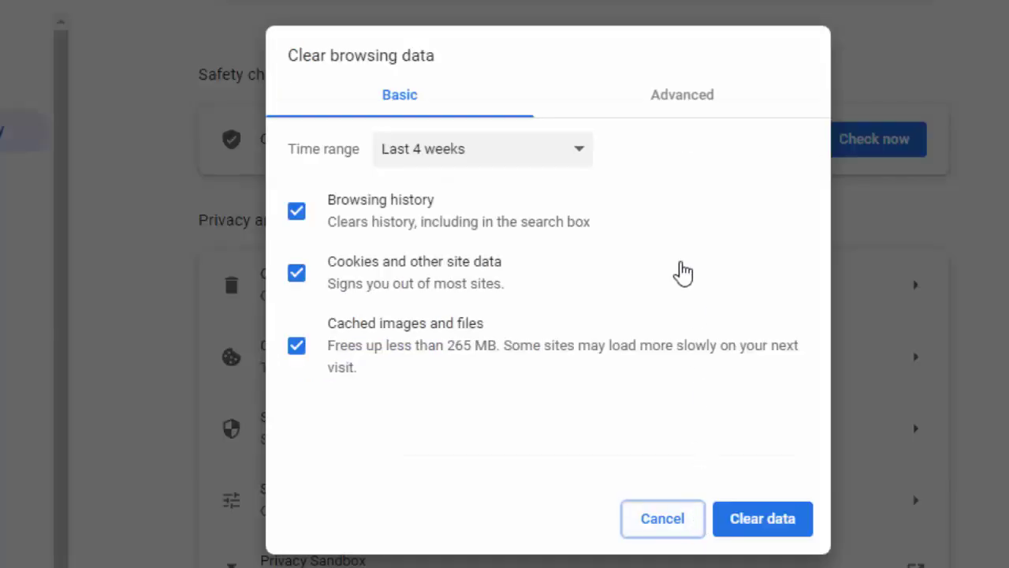
Clear advanced data for the last 4 weeks, adding passwords, autofill, site settings and hosted app data
left_click(659, 107)
left_click(558, 163)
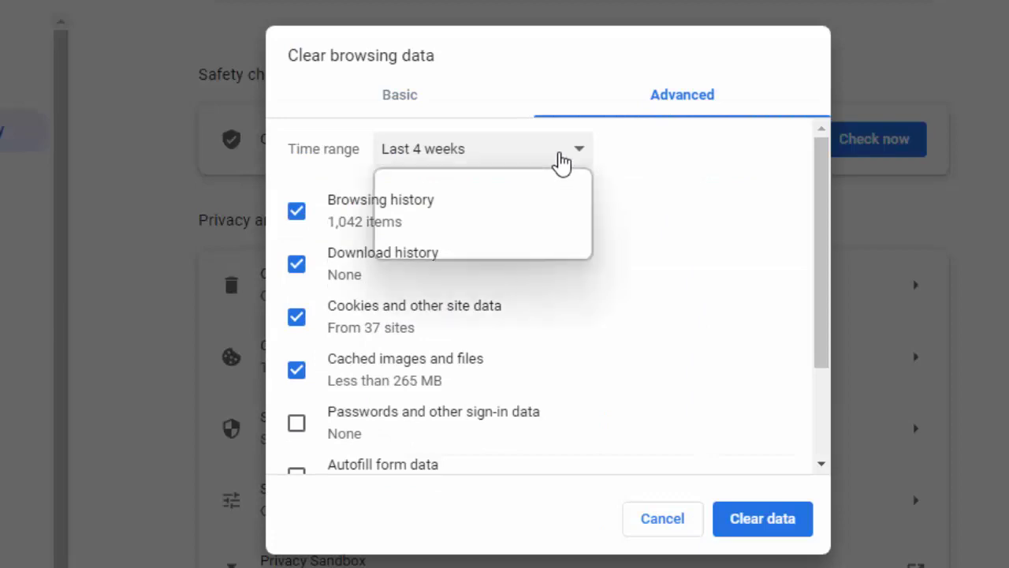
left_click(517, 232)
scroll(416, 356, "down", 1)
scroll(358, 314, "down", 1)
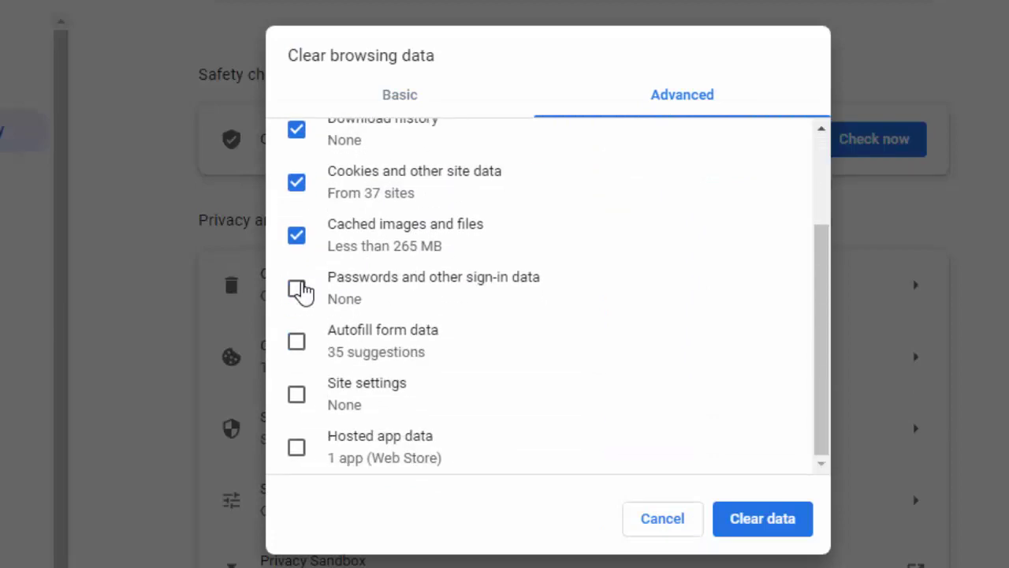
left_click(296, 288)
left_click(296, 345)
left_click(298, 396)
left_click(298, 450)
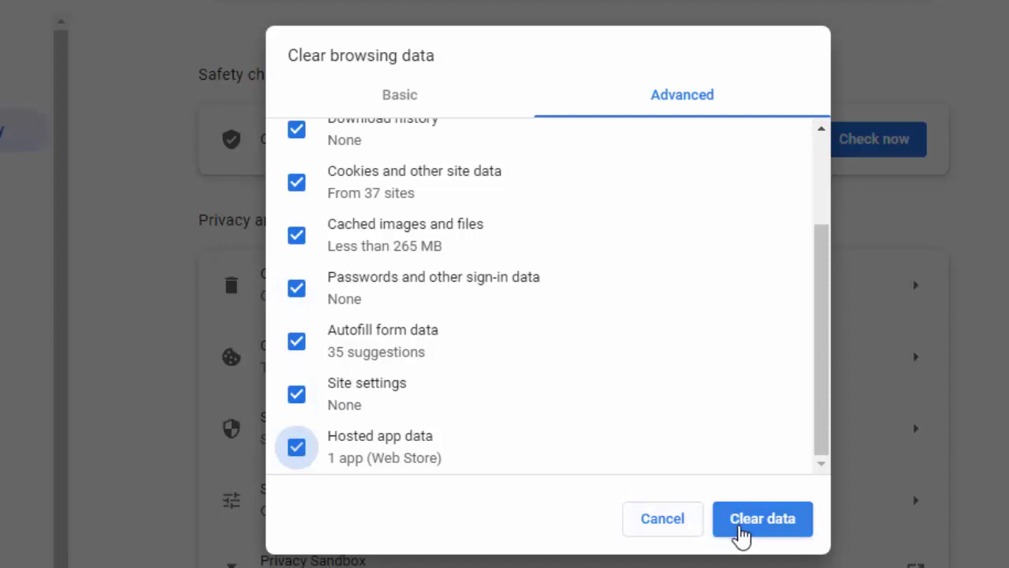
left_click(680, 530)
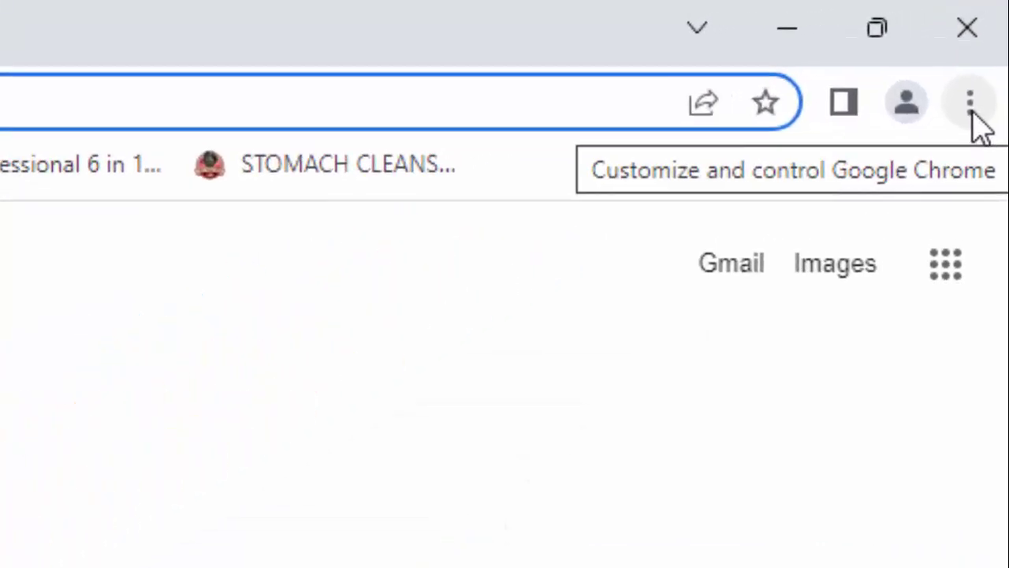
Go to Chrome's Reset and clean up settings from the main menu
left_click(971, 106)
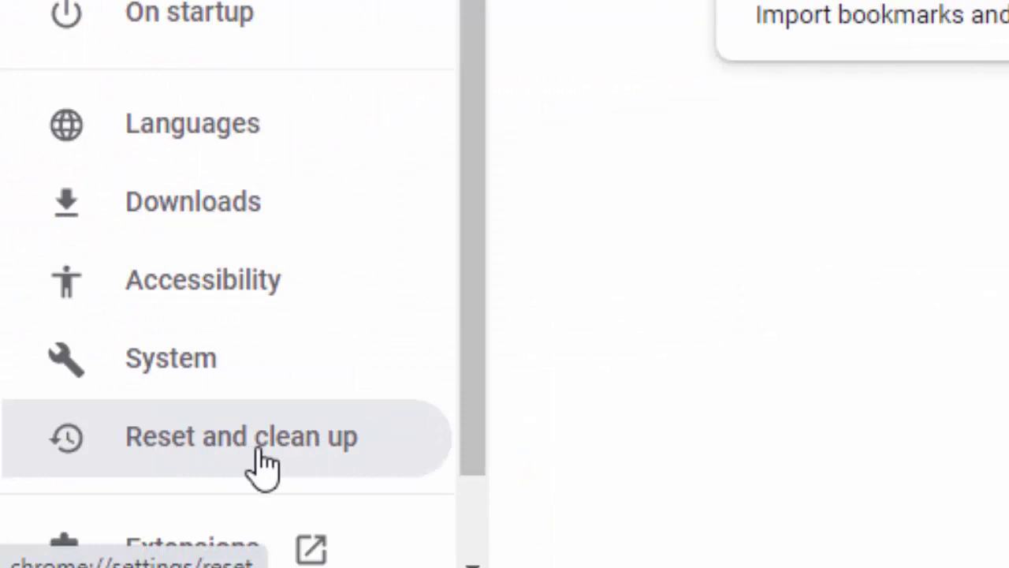
left_click(262, 461)
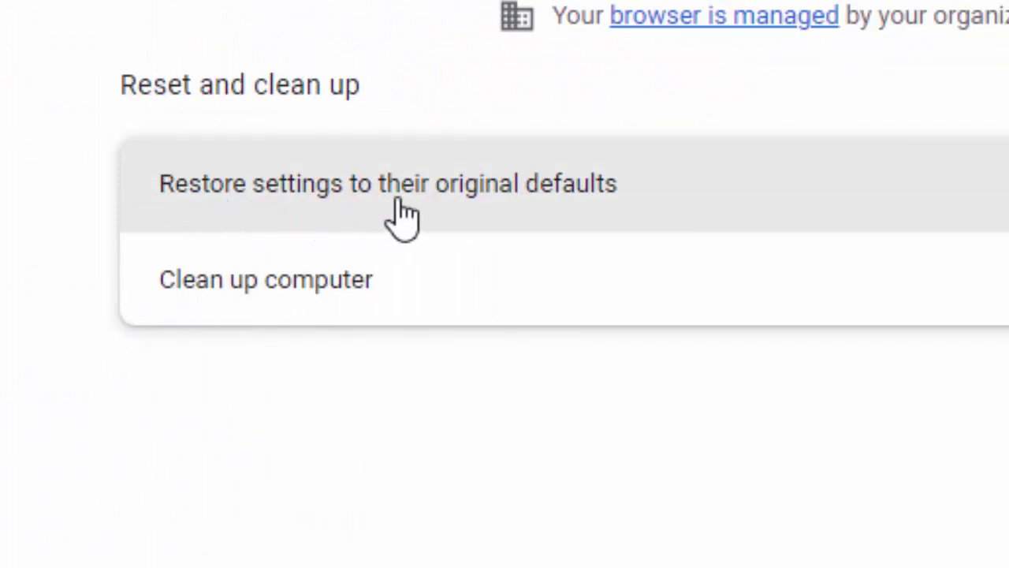
Cancel the restore-defaults confirmation and open a fresh new tab
left_click(511, 220)
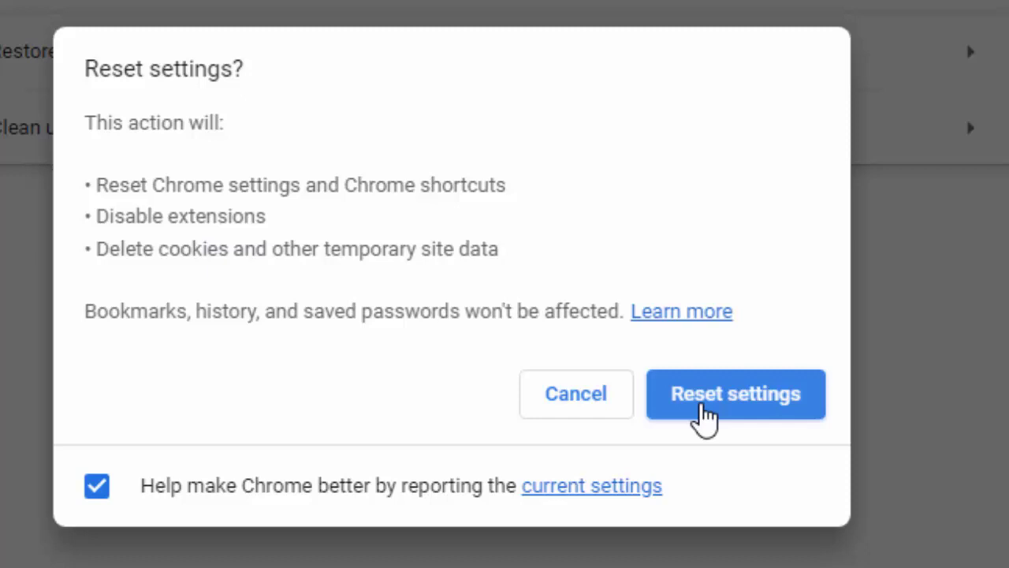
left_click(581, 405)
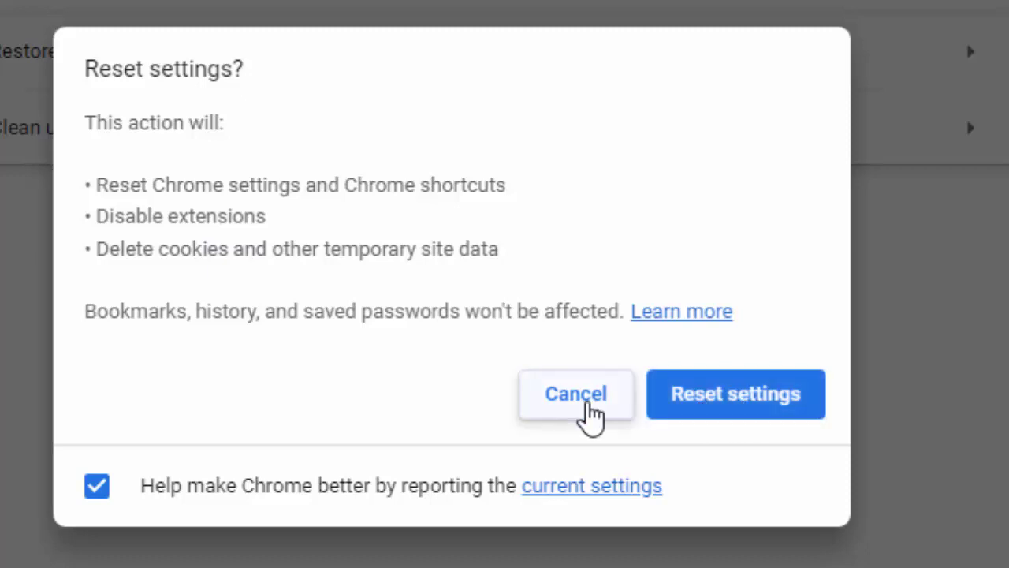
left_click(197, 13)
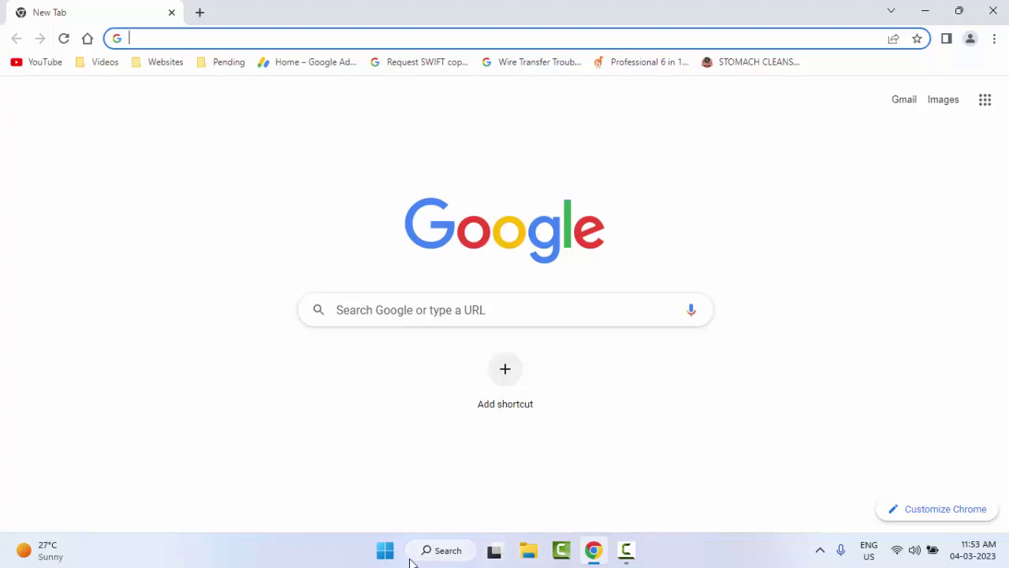
Search Start for 'command prompt' and launch it elevated with Ctrl+Shift+Enter
left_click(386, 552)
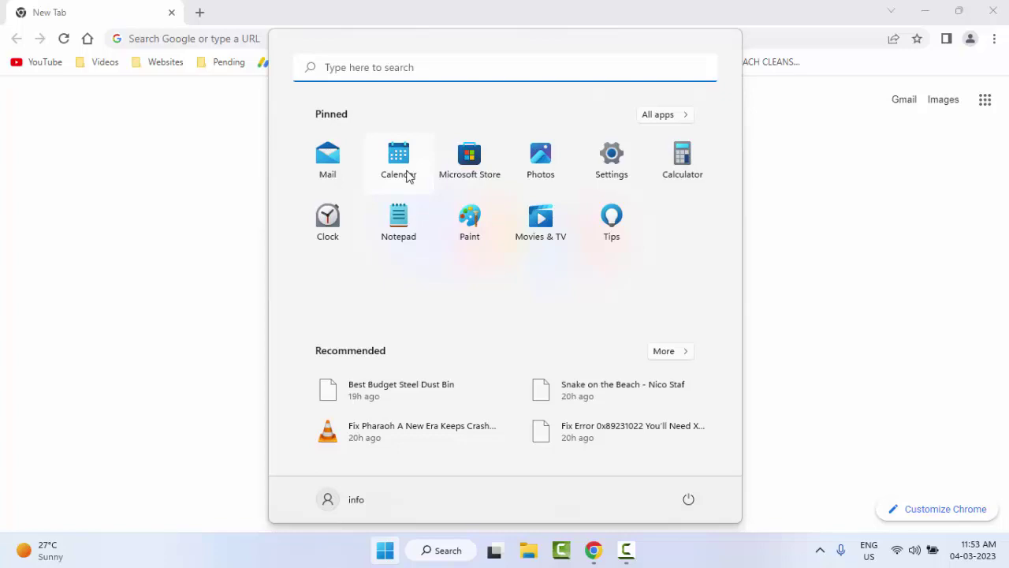
type("command prompt")
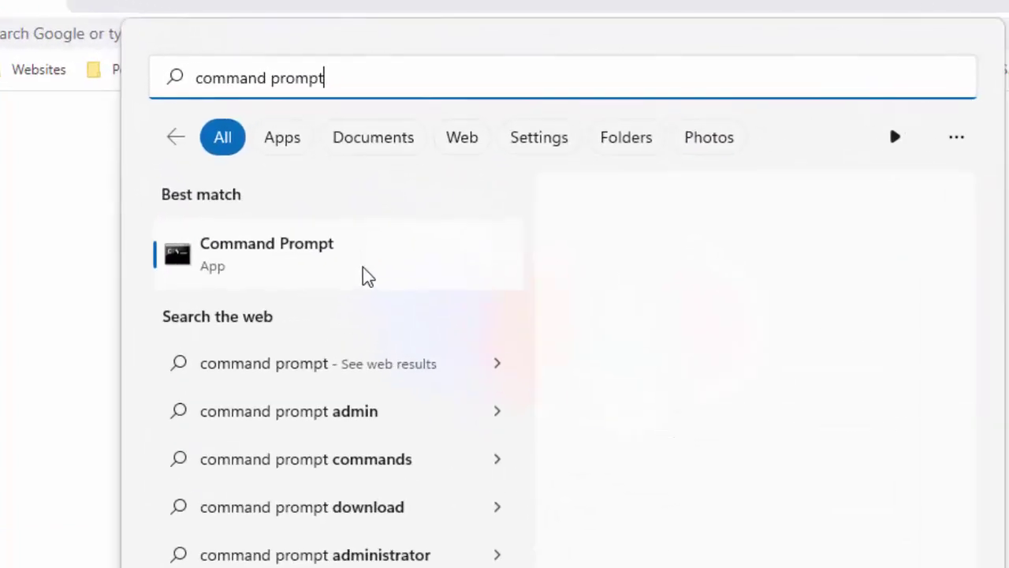
right_click(256, 344)
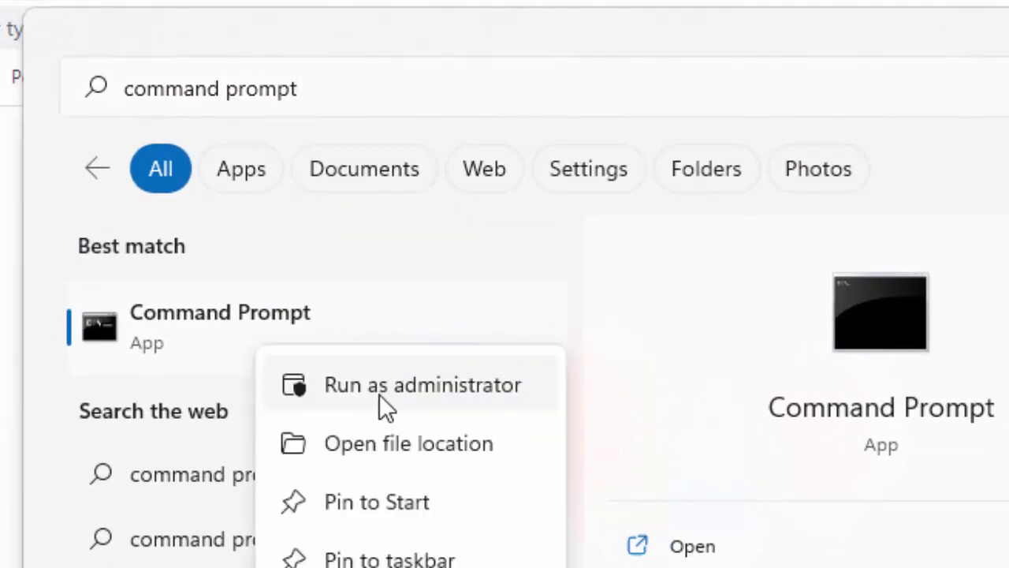
key("Escape")
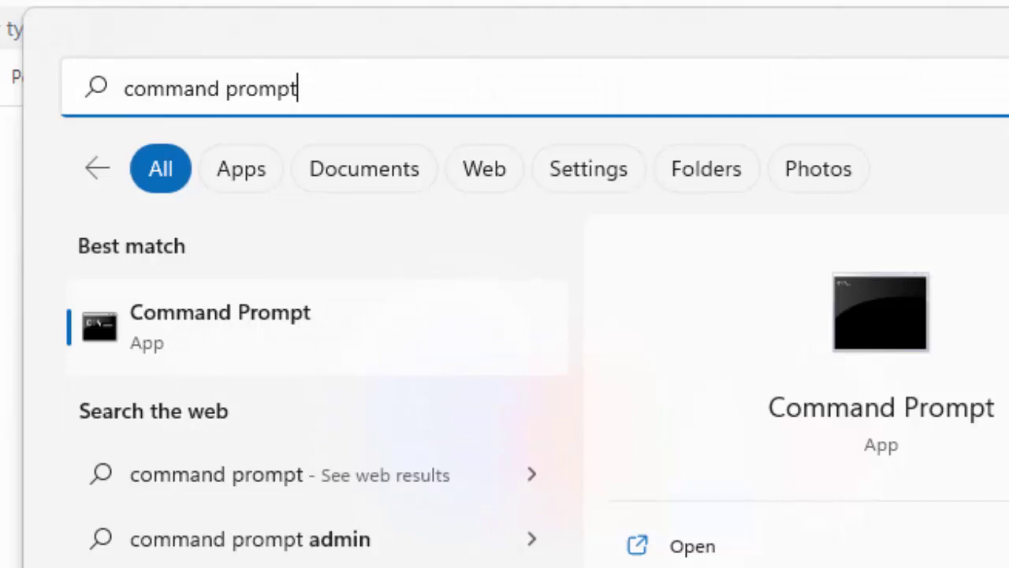
key("ctrl+shift+Return")
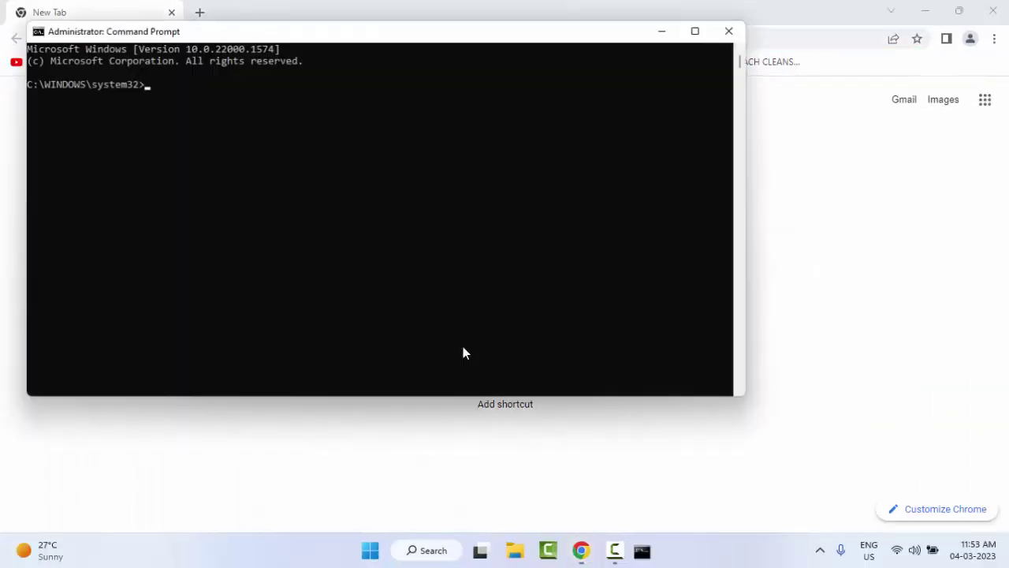
Maximize Command Prompt and flush the DNS cache with ipconfig /flushdns
left_click(698, 28)
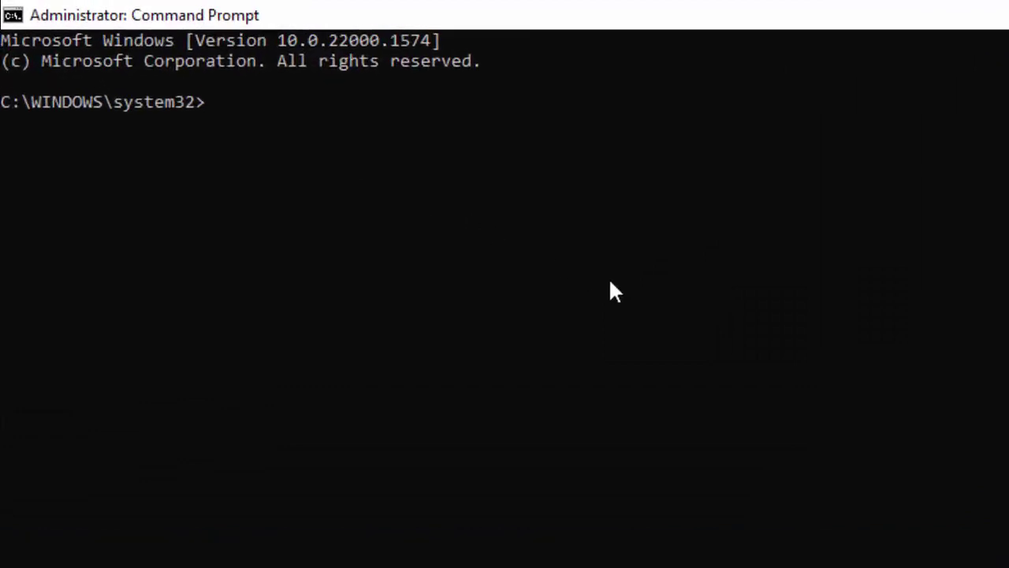
type("ipc")
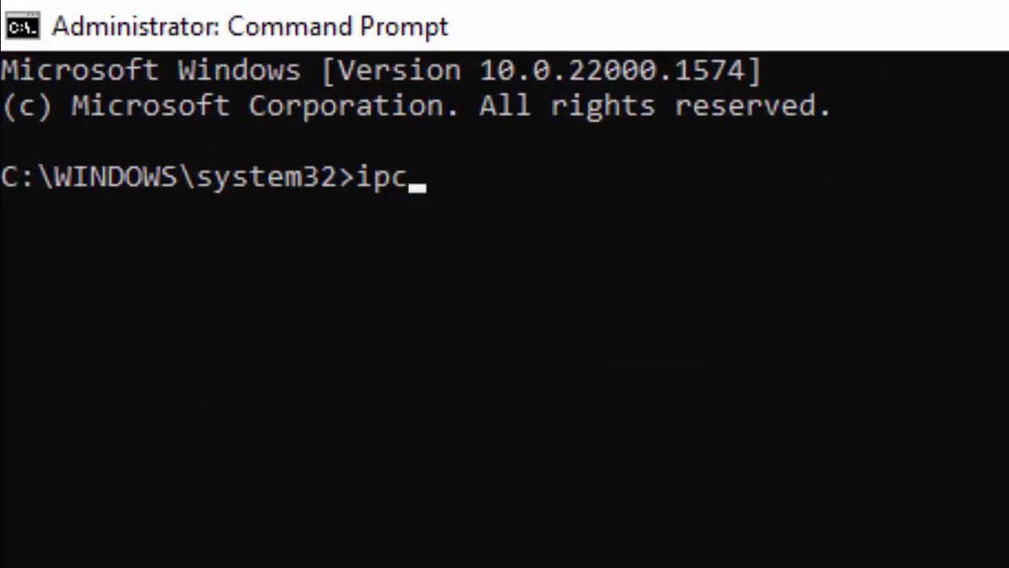
type("onfig /fl")
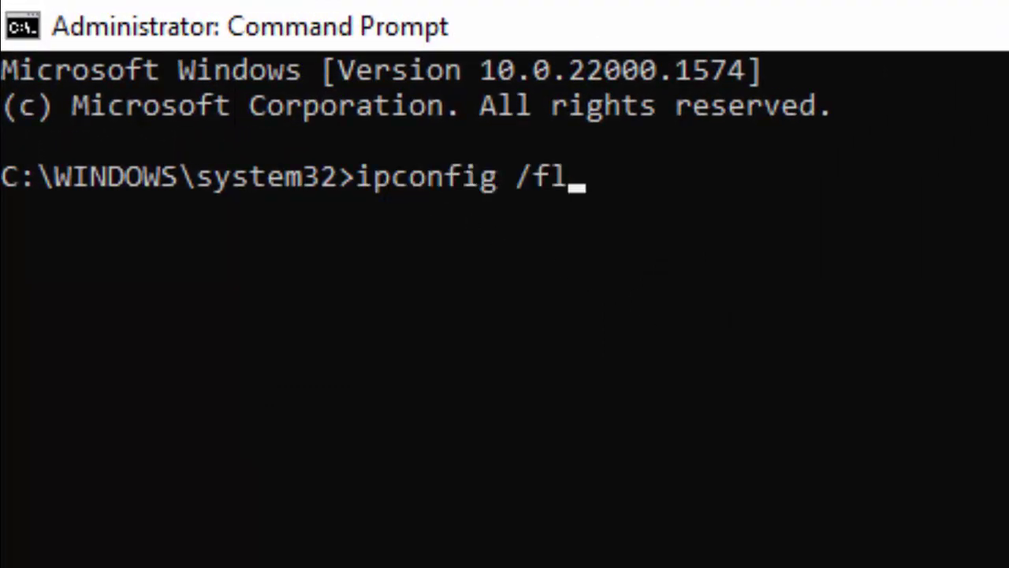
type("ushdns")
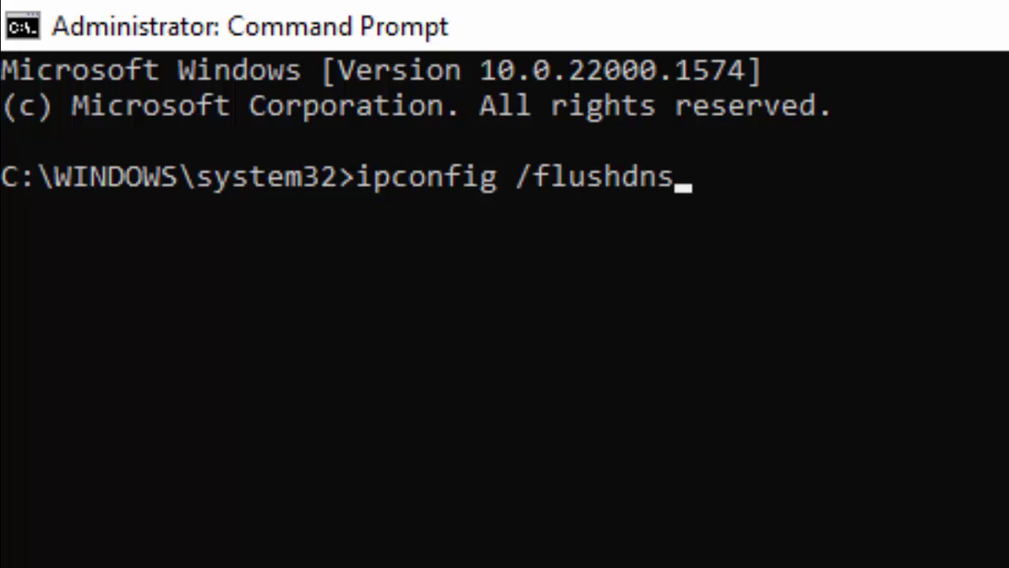
key("Return")
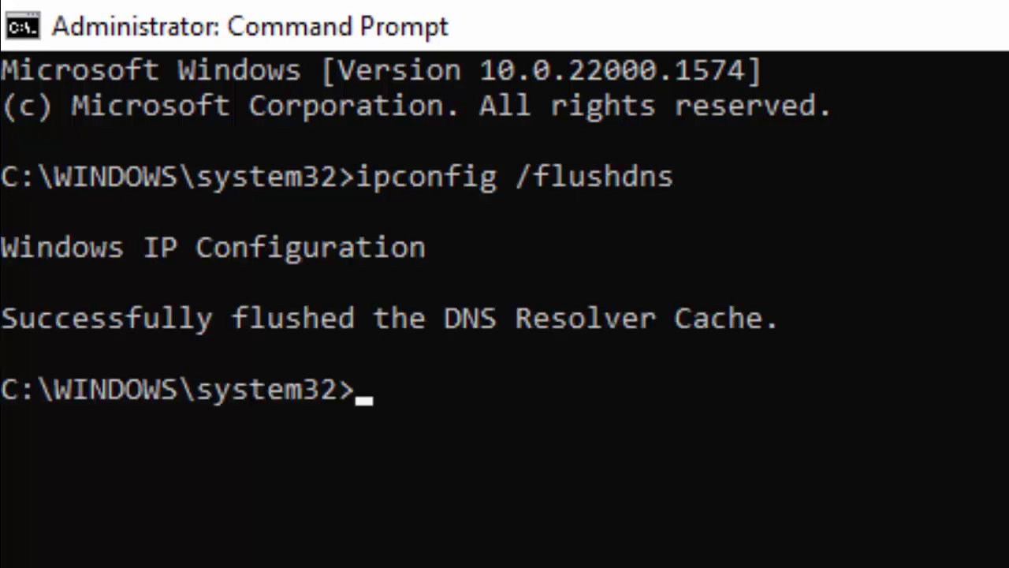
Reset the IP stack and Winsock with netsh int ip reset and netsh winsock reset
type("n")
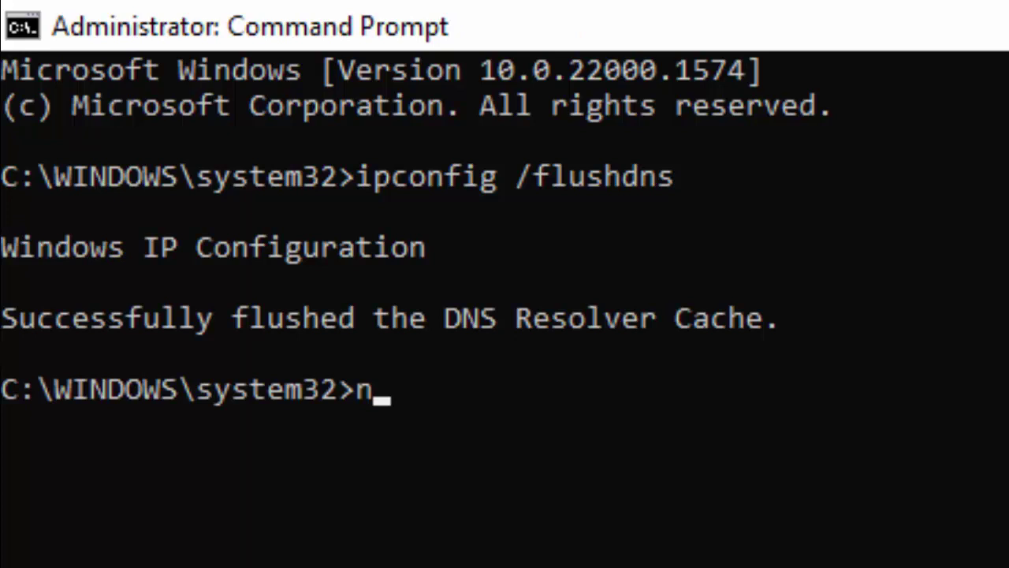
type("etsh i")
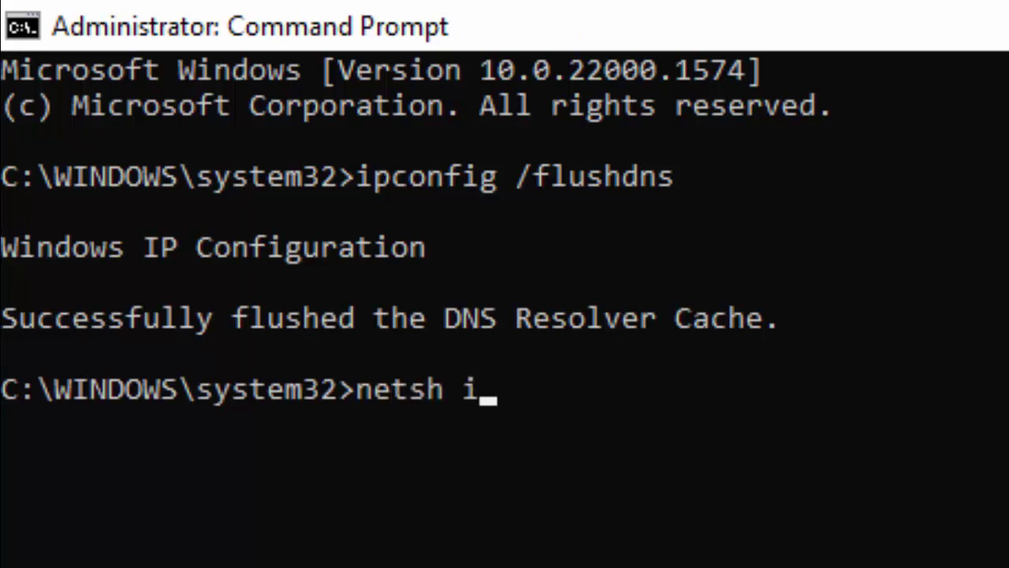
type("nt ip ")
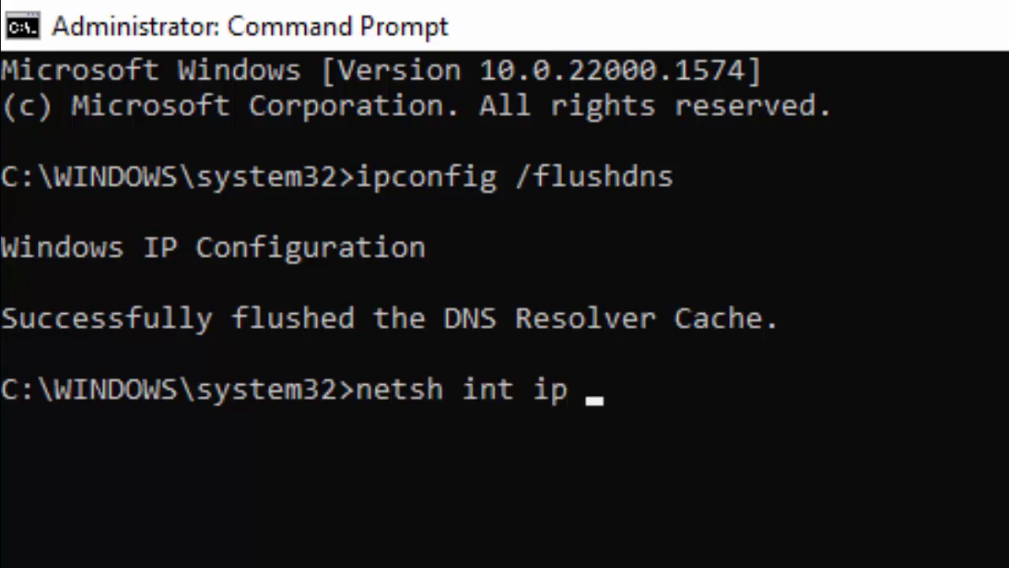
type("reset")
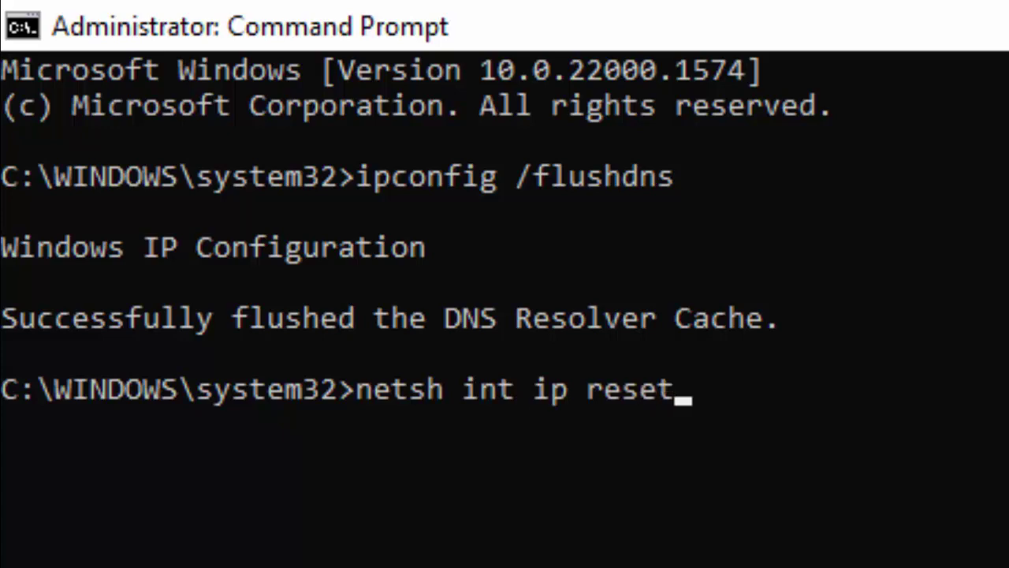
key("Return")
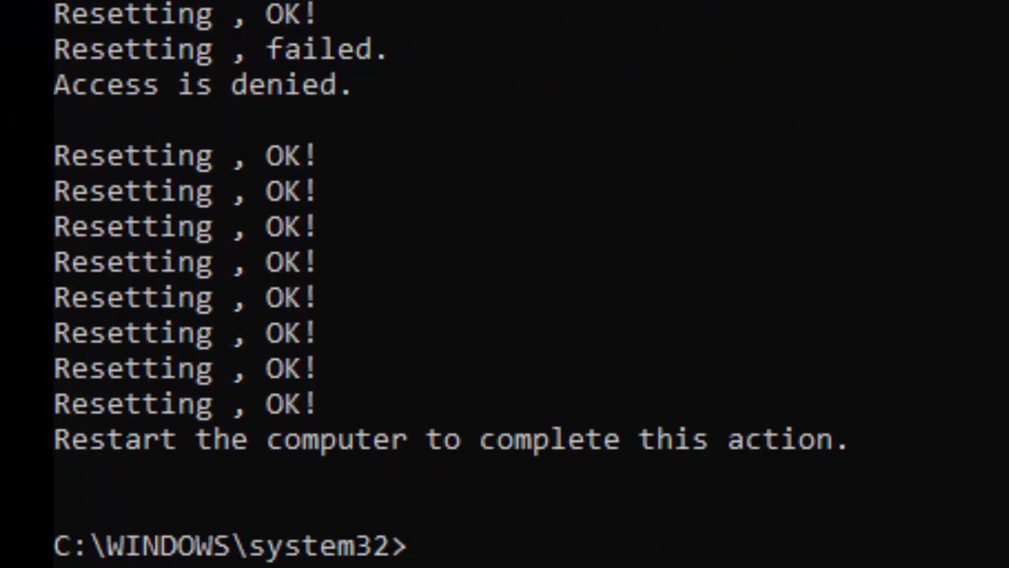
type("netsh win")
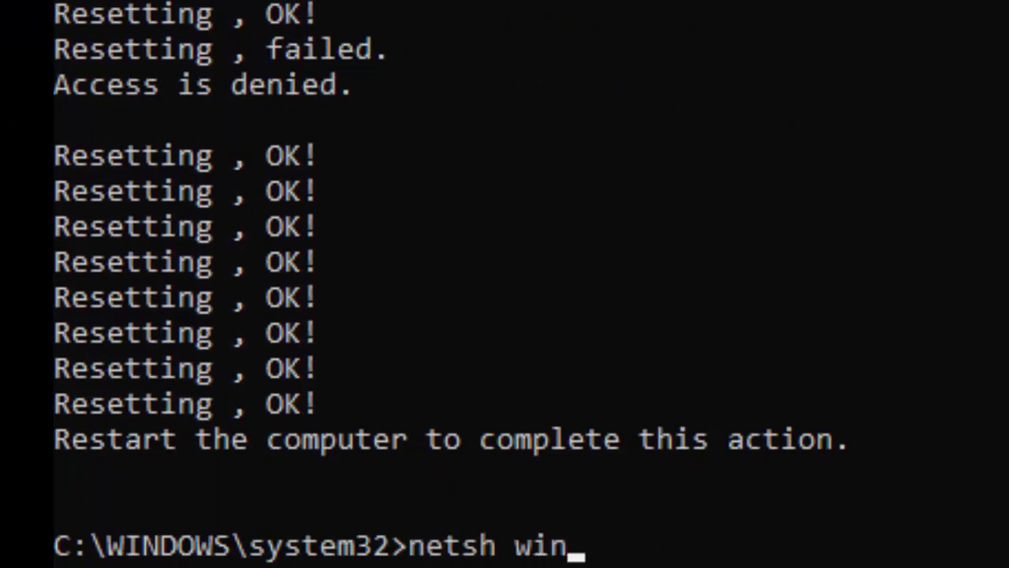
type("sock reset")
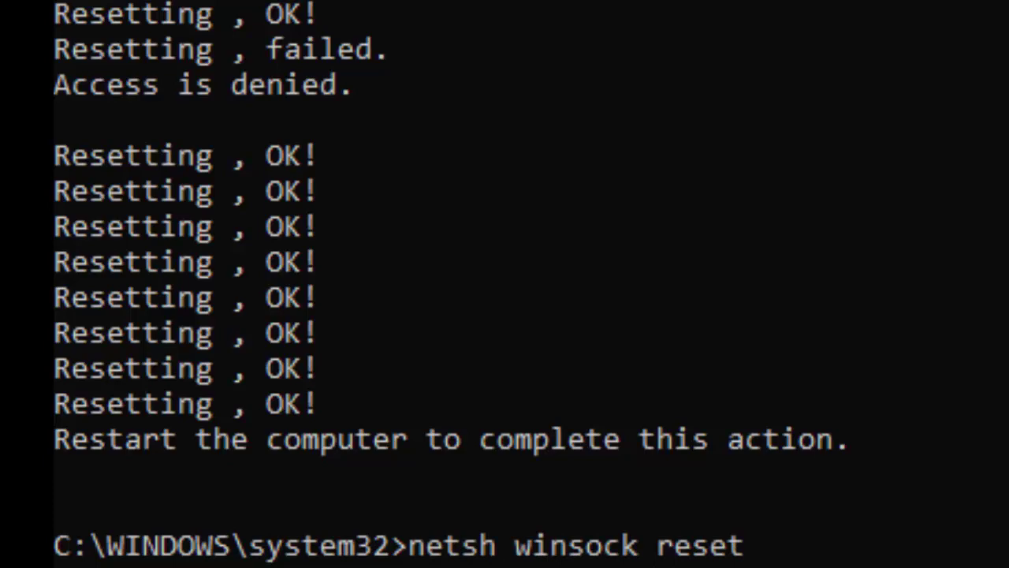
key("Return")
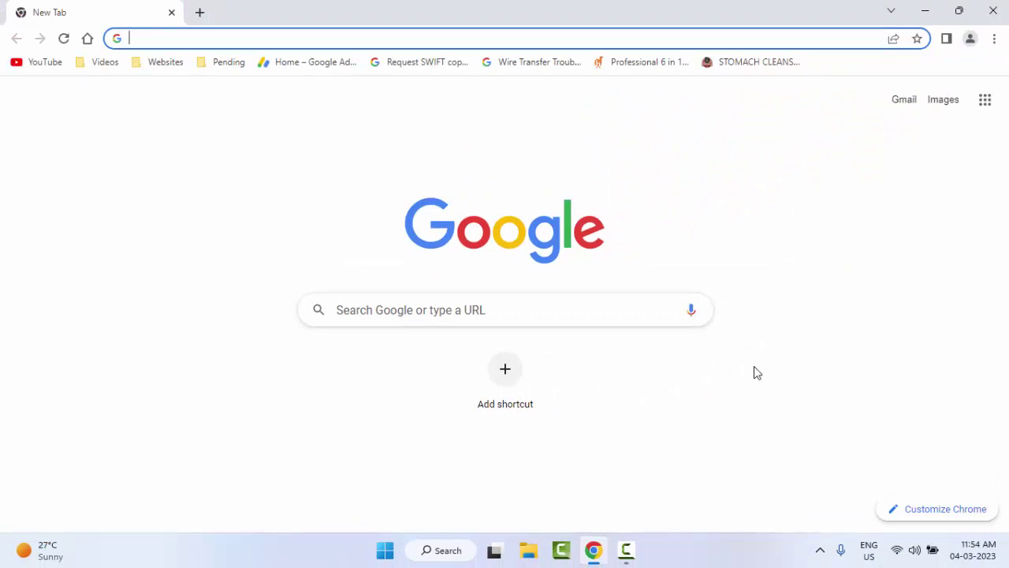
Minimize Chrome to reveal the desktop shortcuts
left_click(925, 10)
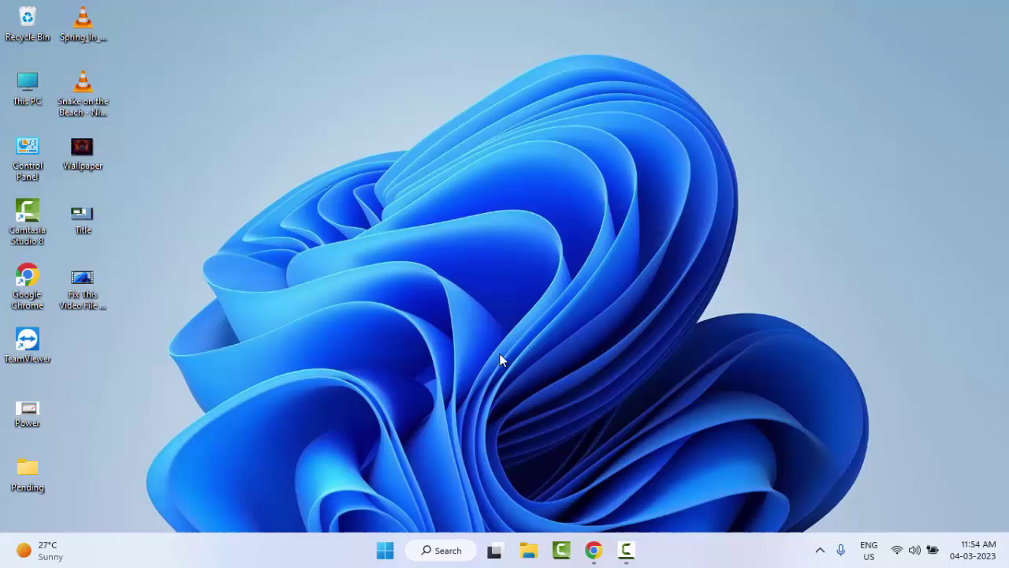
Open Control Panel in category view and go to Network and Sharing Center
double_click(31, 150)
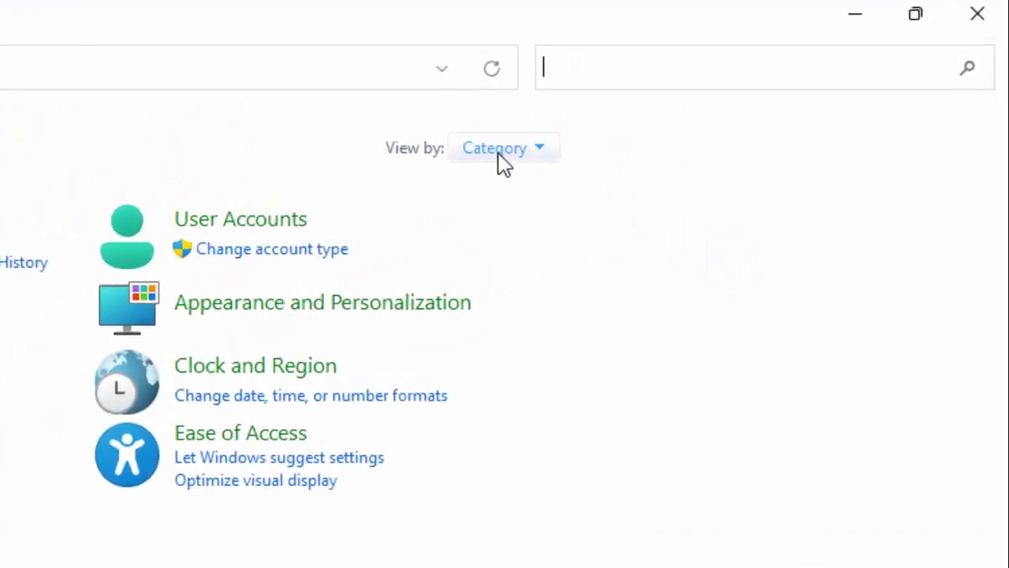
left_click(494, 161)
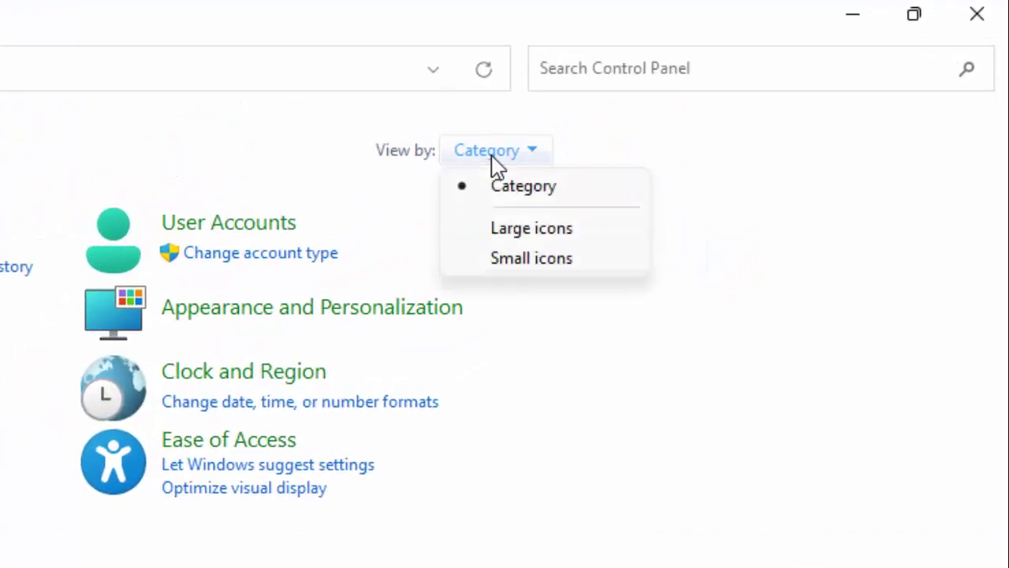
left_click(509, 197)
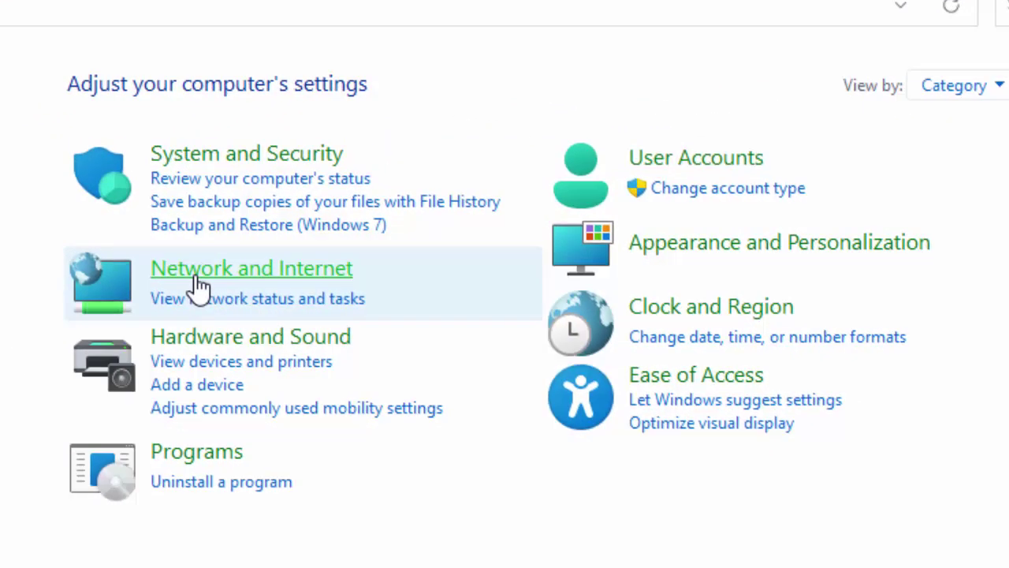
left_click(299, 276)
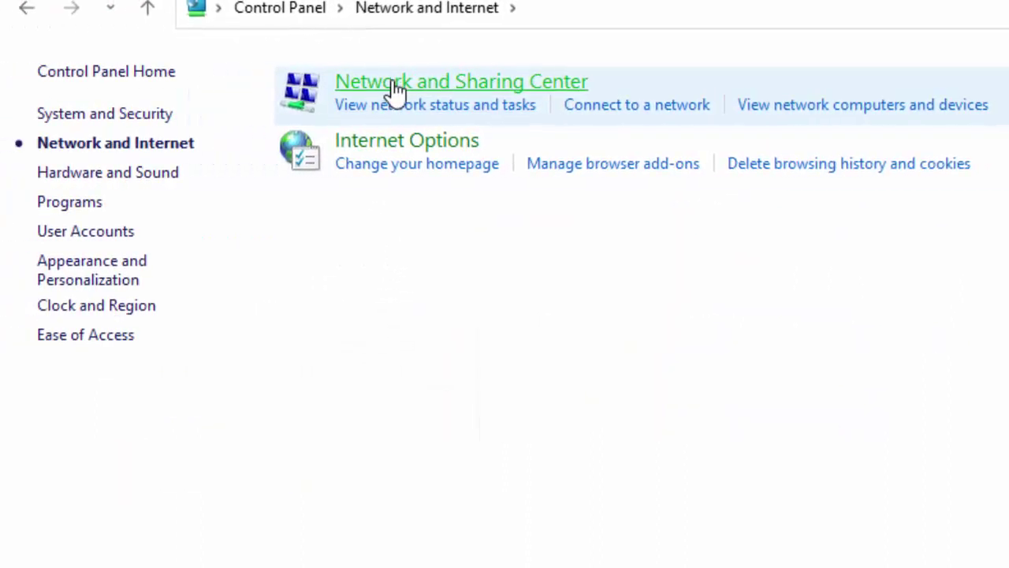
left_click(514, 93)
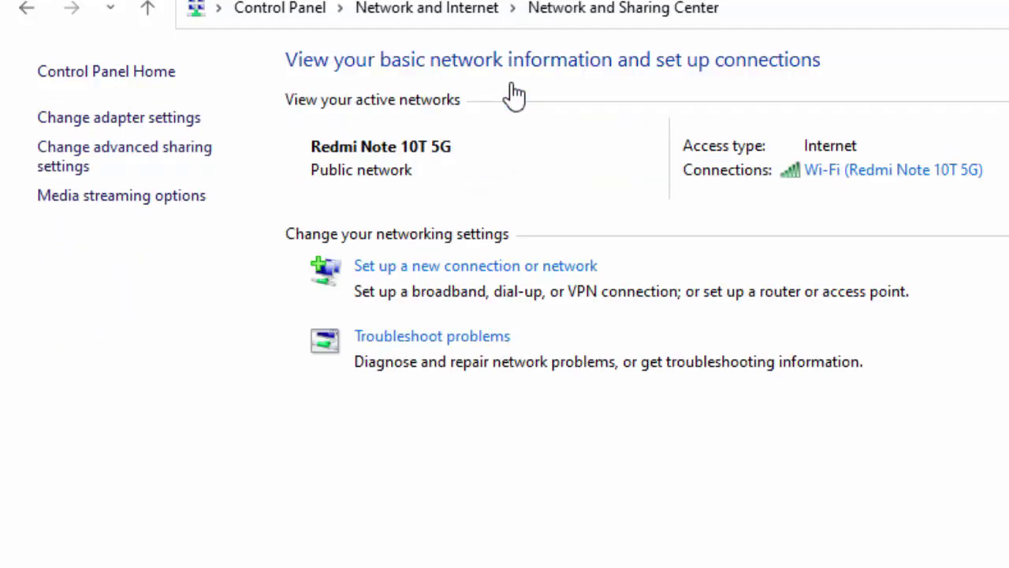
Show the network adapters and bring up the Wi-Fi connection's context menu
left_click(146, 118)
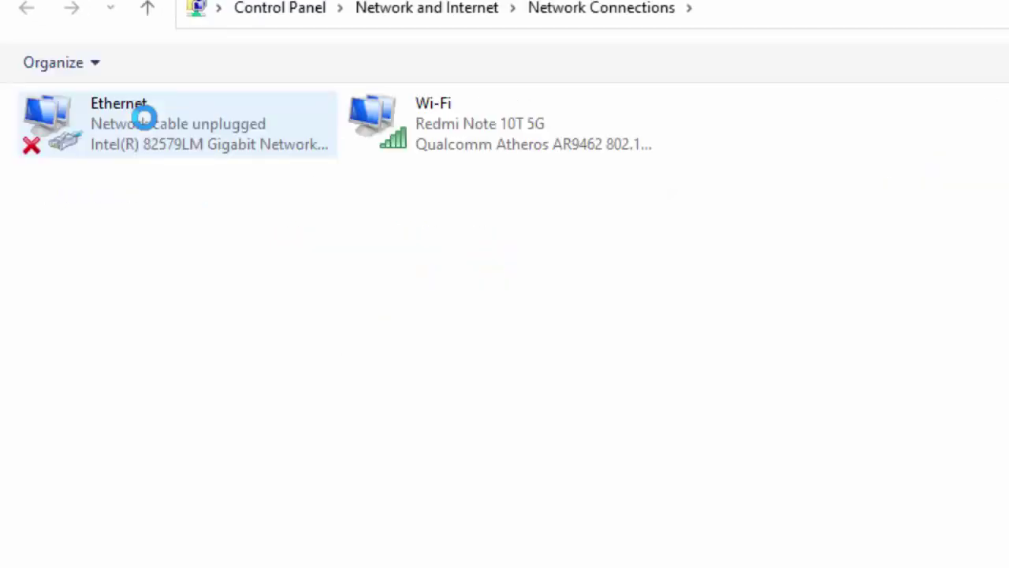
left_click(380, 118)
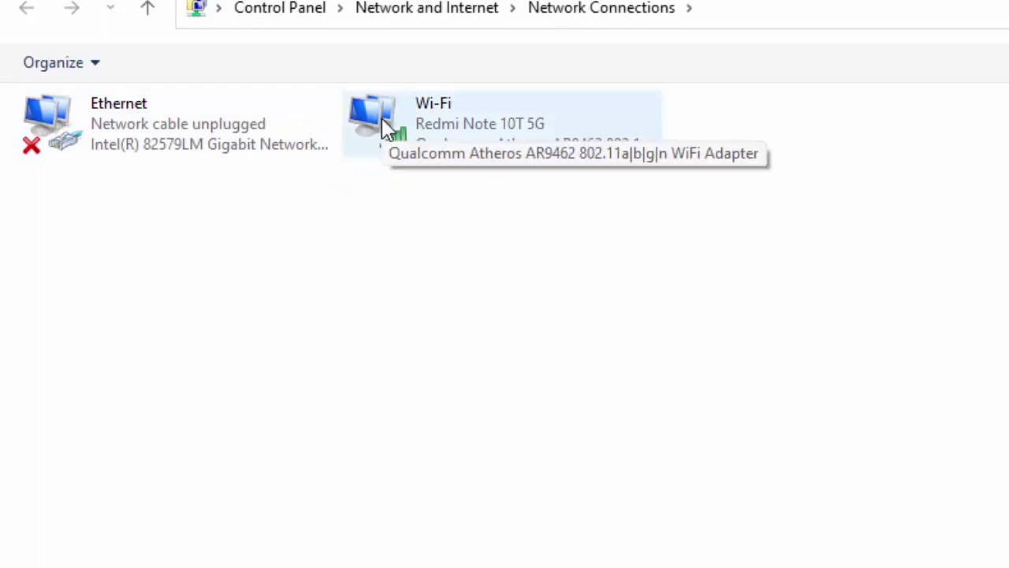
left_click(383, 120)
right_click(385, 122)
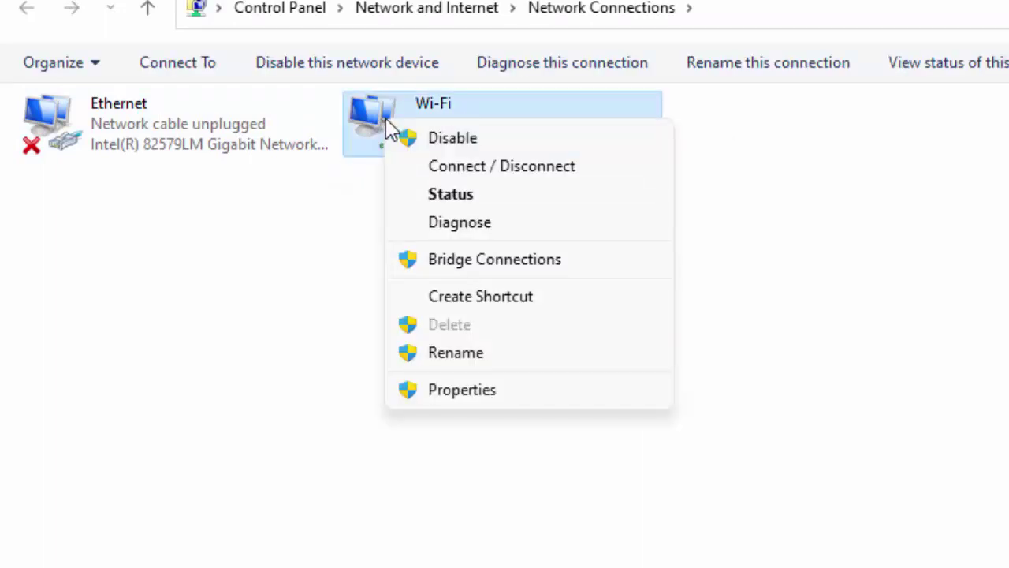
Open the Wi-Fi connection's Internet Protocol Version 4 properties
left_click(470, 399)
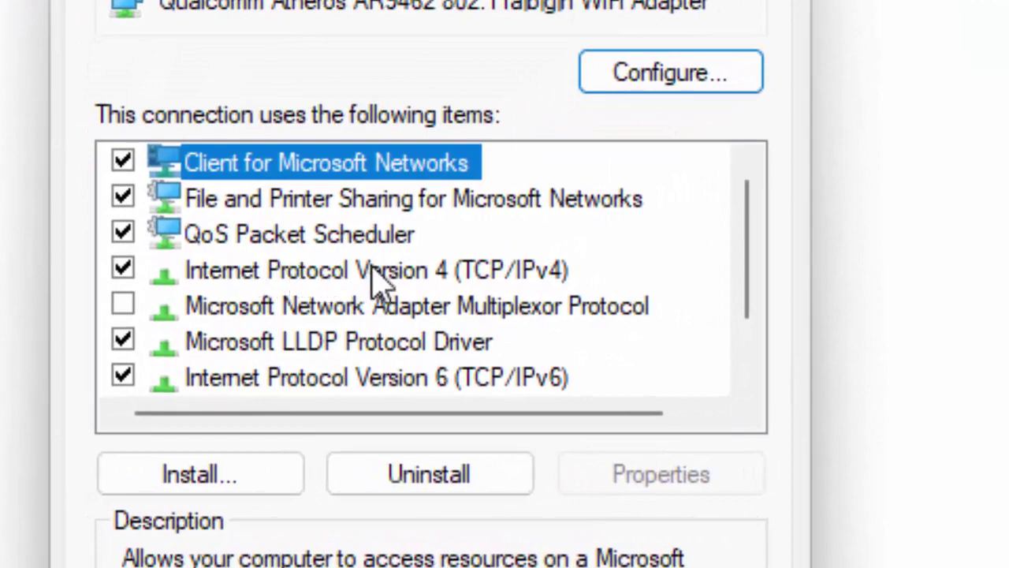
left_click(413, 280)
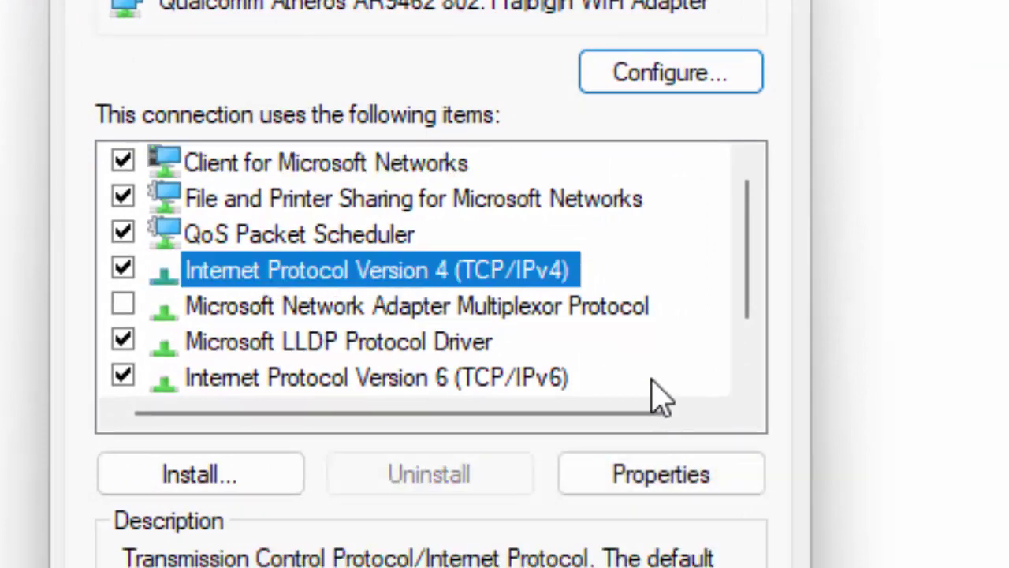
left_click(667, 499)
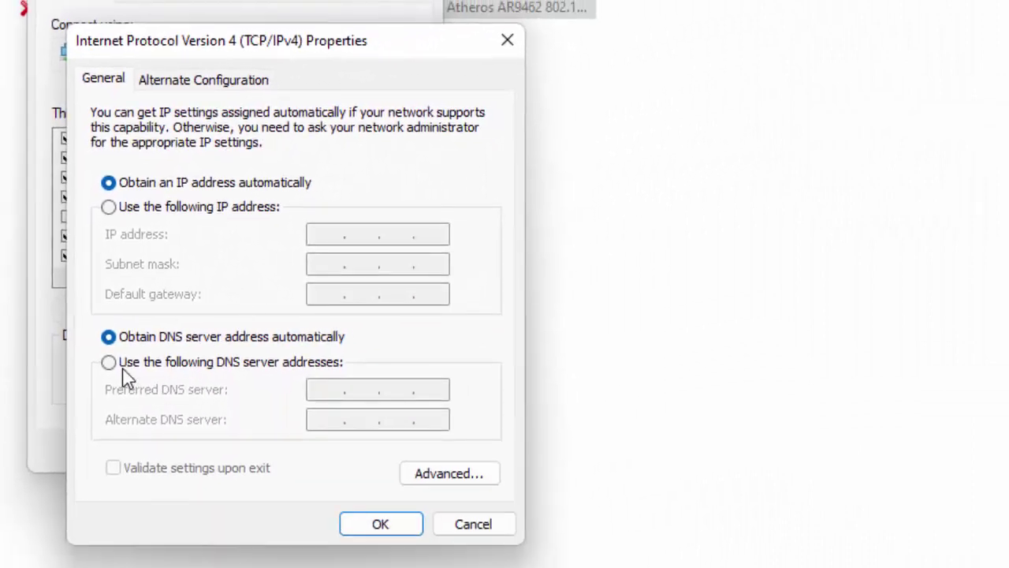
Set manual DNS servers 8.8.8.8 and 8.8.4.4 and save the Wi-Fi properties
left_click(299, 364)
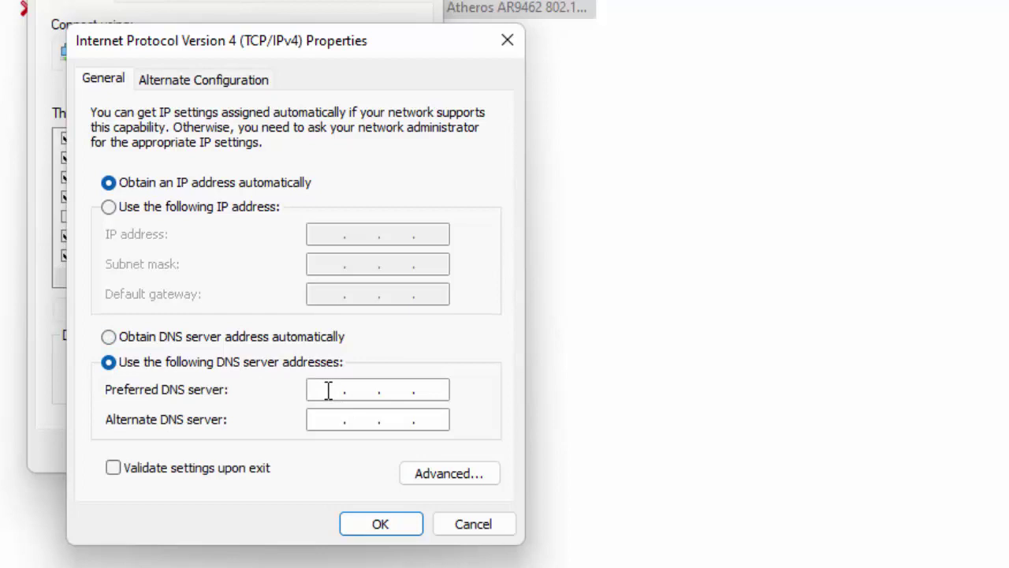
type("8.8.8.8")
left_click(338, 416)
type("8.5.")
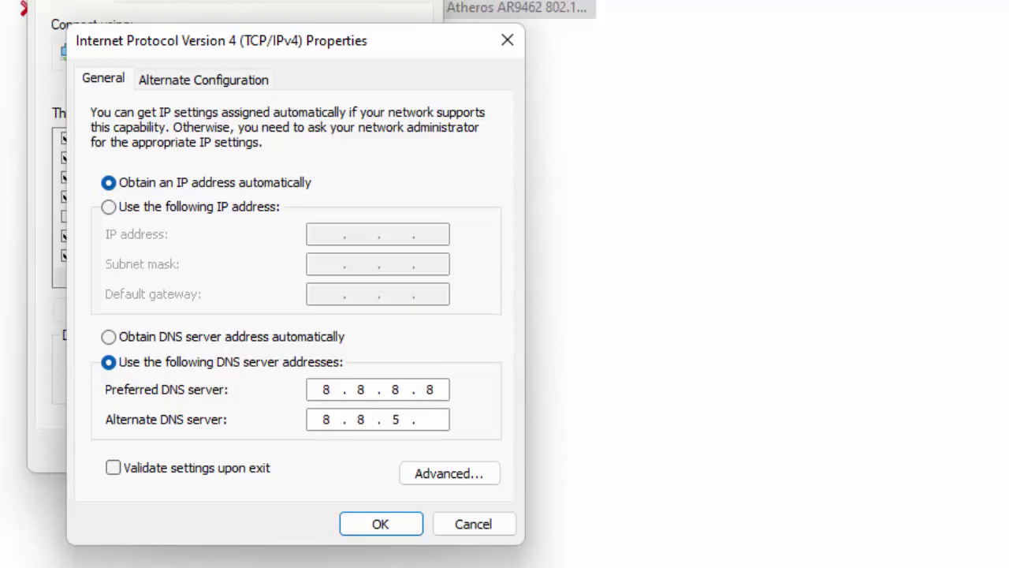
type("4.4")
left_click(462, 531)
left_click(296, 451)
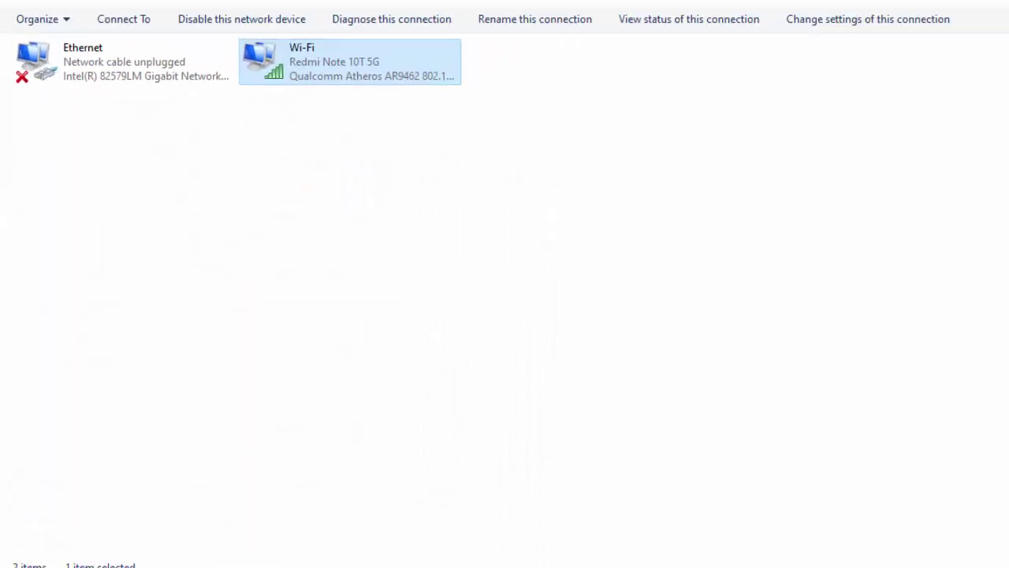
Close the network windows and restart the PC from the Alt+F4 Shut Down dialog
left_click(991, 15)
left_click(992, 11)
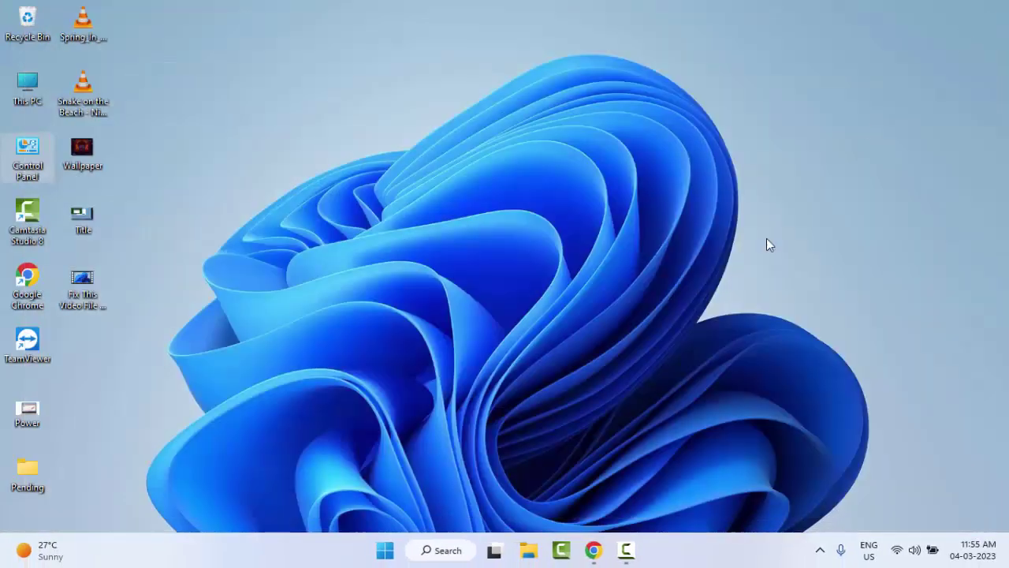
key("alt+F4")
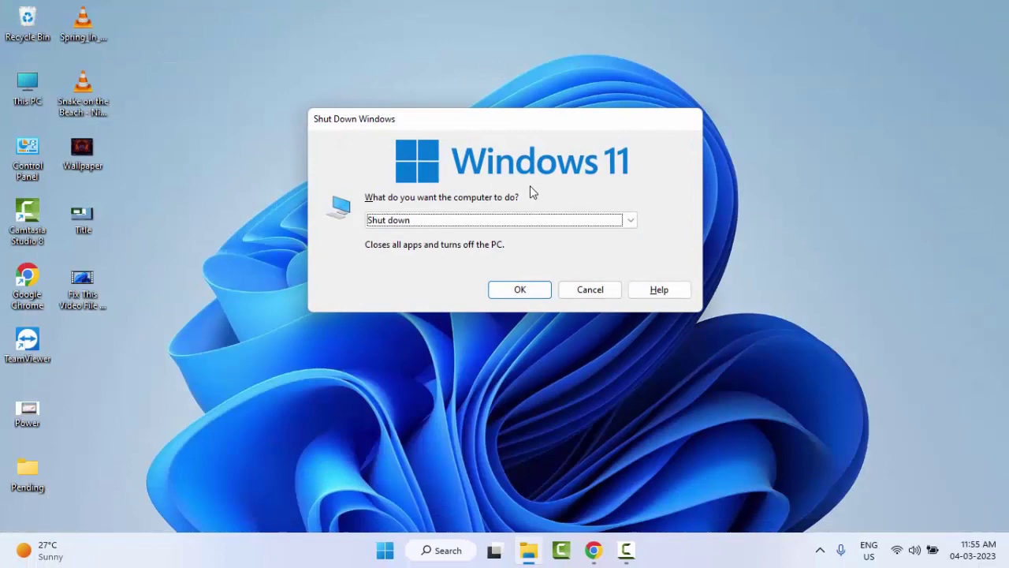
left_click(532, 224)
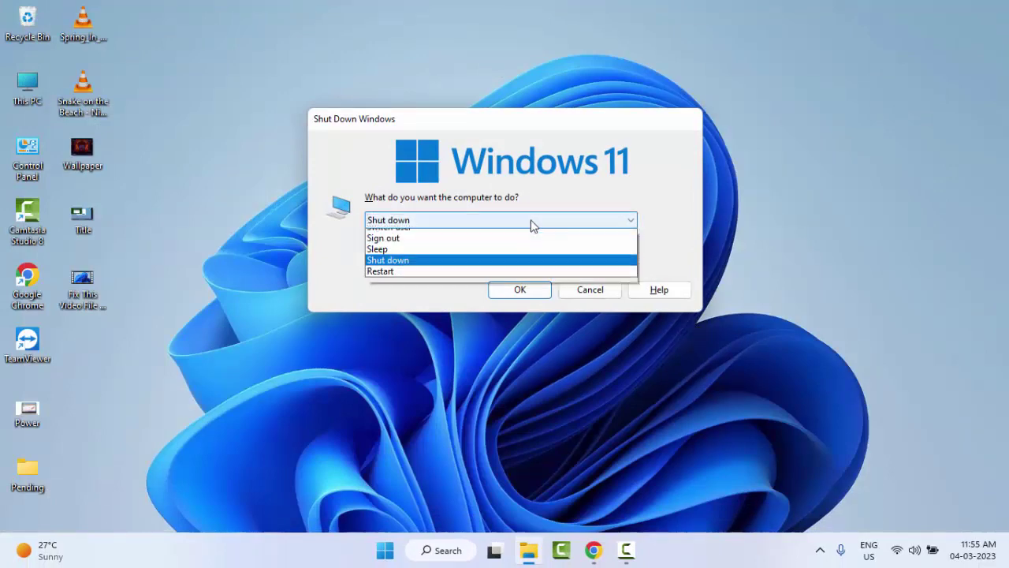
left_click(455, 279)
left_click(504, 298)
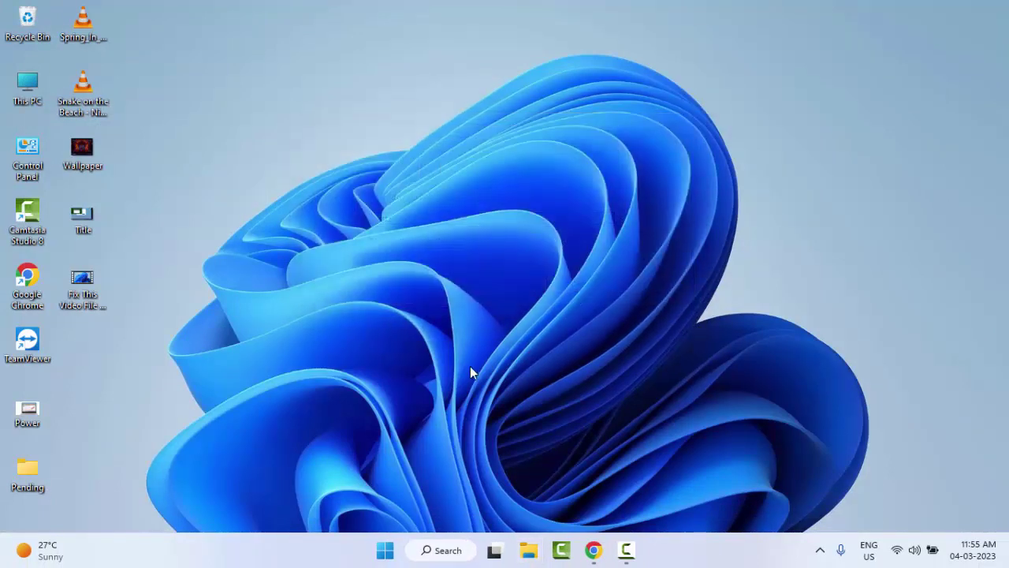